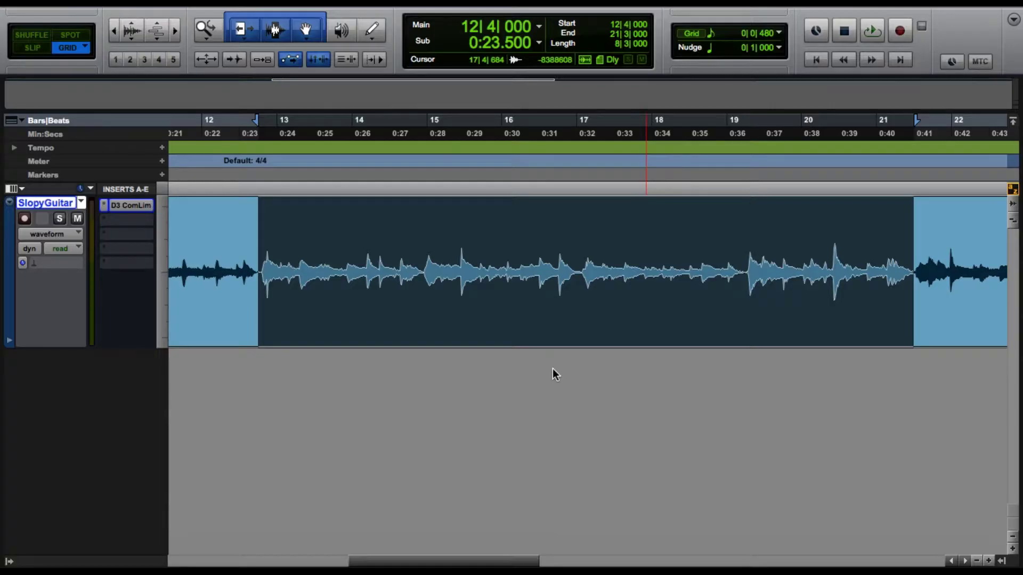
Open the D3 ComLim insert on the SlopyGuitar track to show the Dyn3 Compressor/Limiter window
left_click(139, 208)
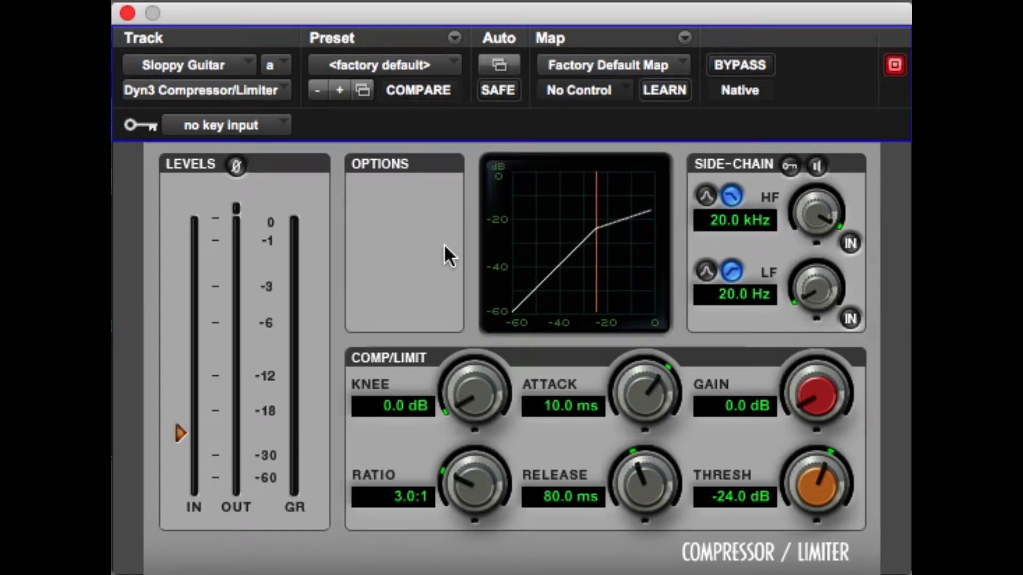
left_click(449, 68)
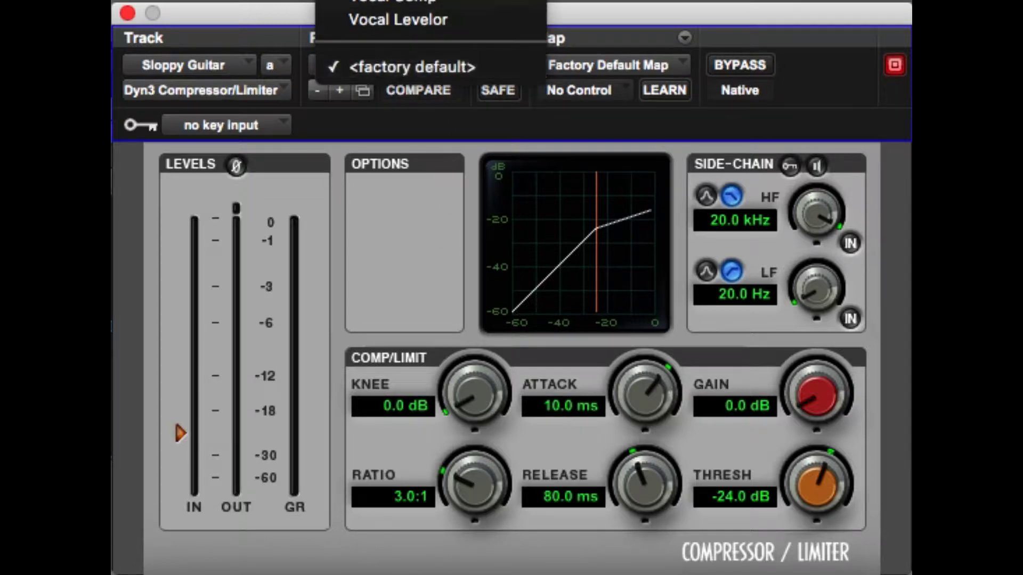
scroll(438, 66, "up", 10)
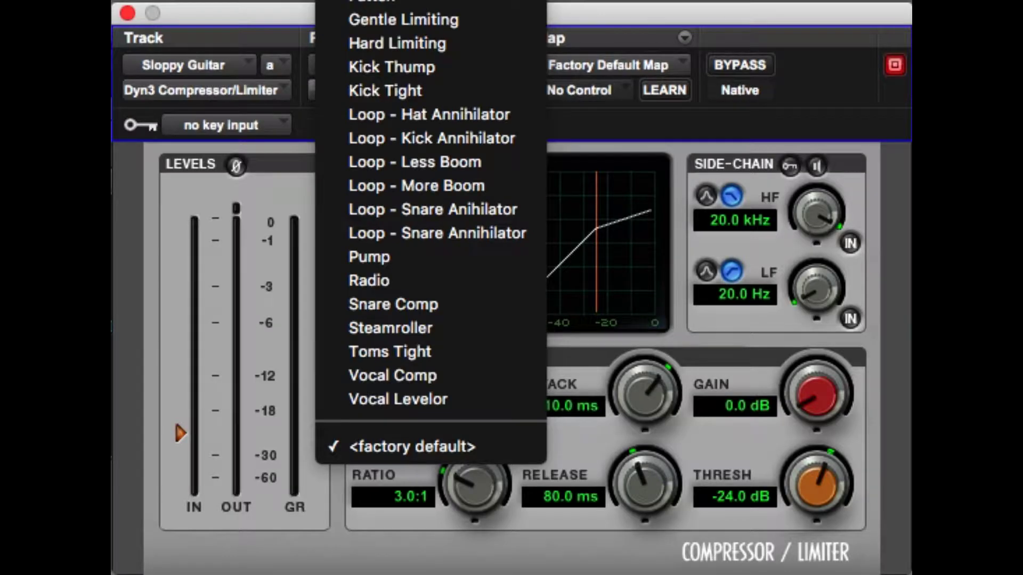
left_click(436, 406)
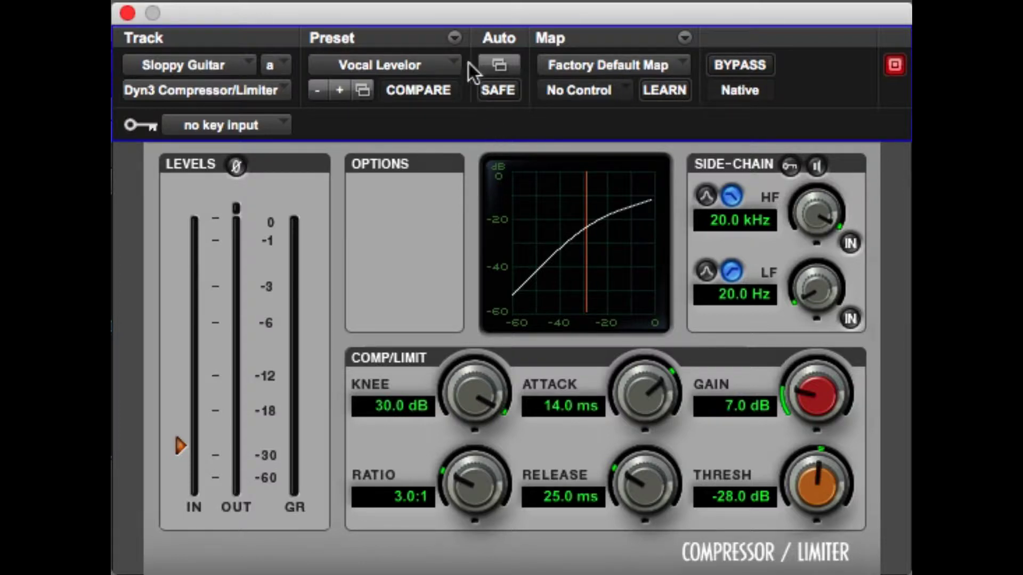
left_click(453, 63)
left_click(434, 113)
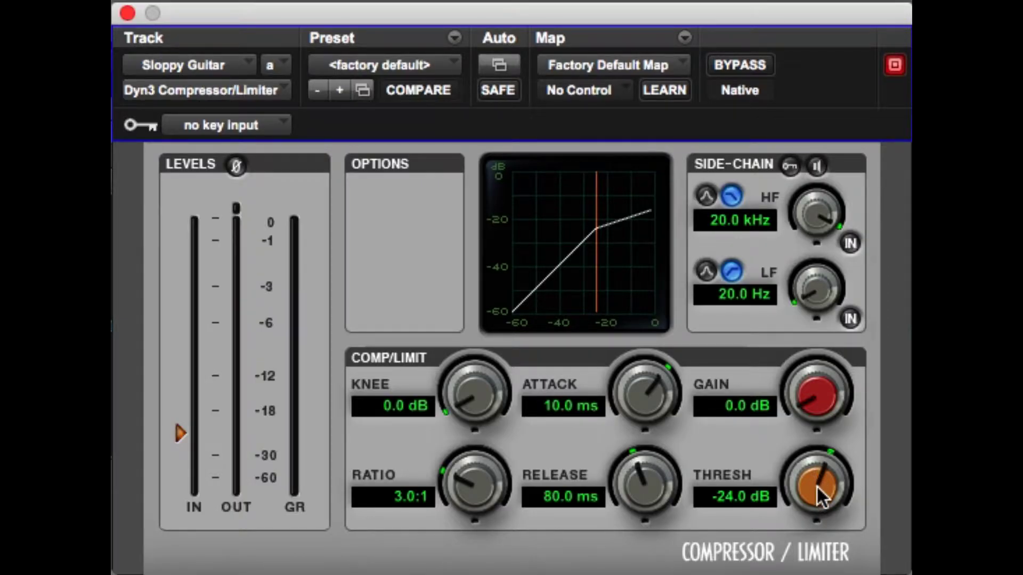
mouse_move(816, 485)
left_mouse_down()
mouse_move(815, 527)
mouse_move(810, 506)
mouse_move(805, 519)
mouse_move(810, 501)
left_mouse_up()
left_click_drag(476, 488, 449, 574)
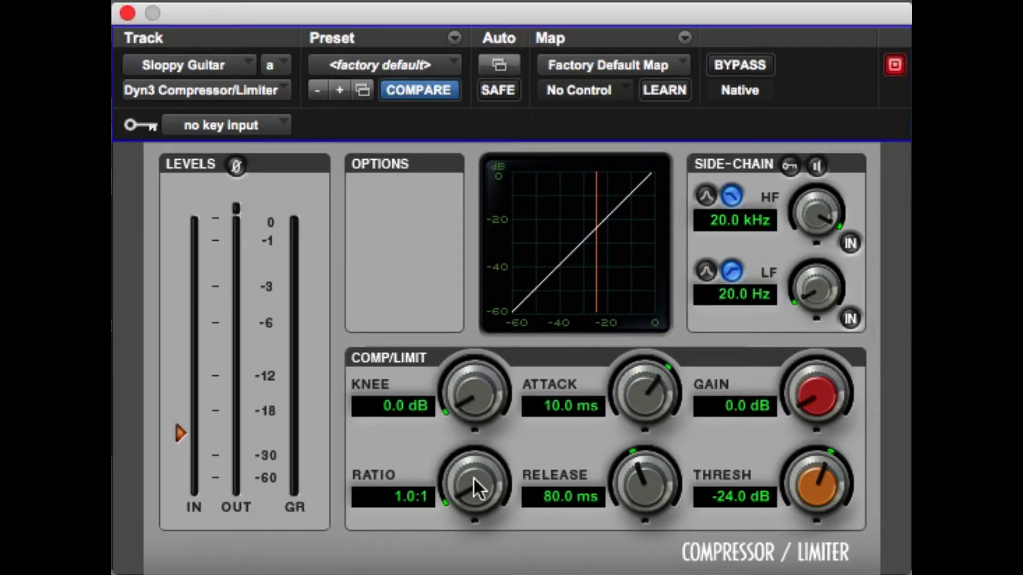
scroll(473, 477, "up", 4)
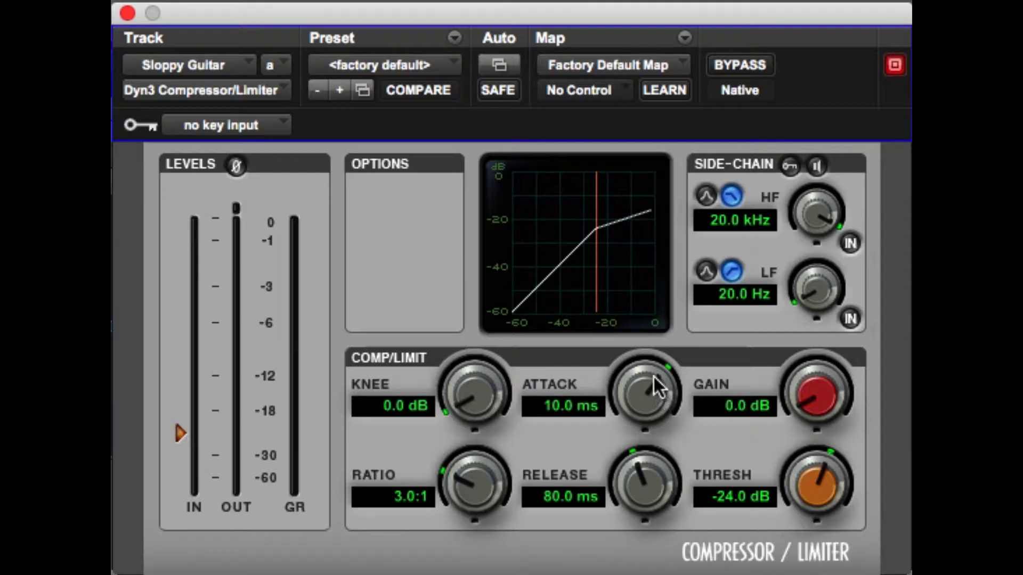
Try different attack times, reset to 10.0 ms, then set attack to 5.3 ms while listening
left_click_drag(656, 388, 638, 424)
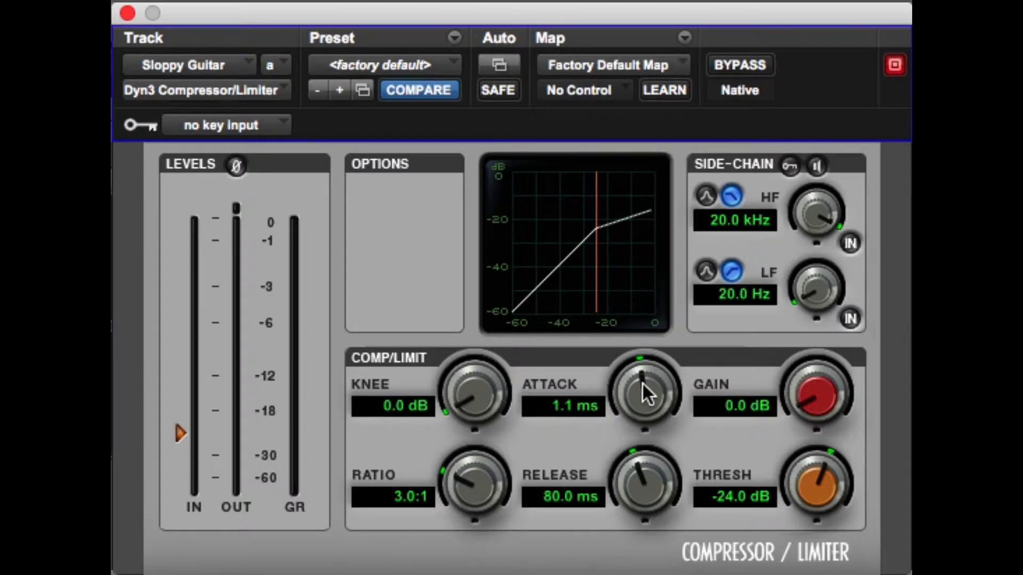
left_click_drag(643, 385, 635, 466)
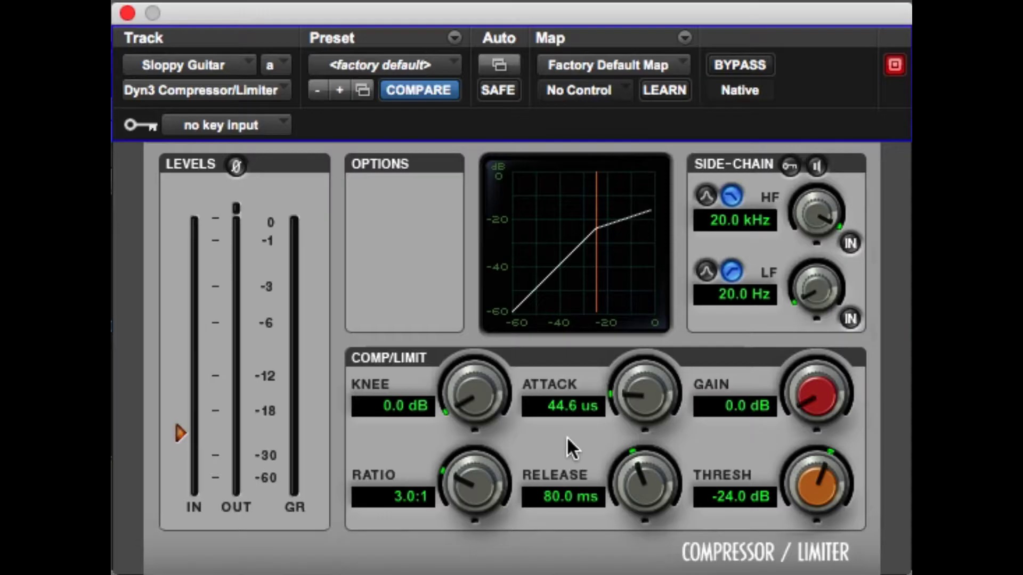
left_click(661, 400, "alt")
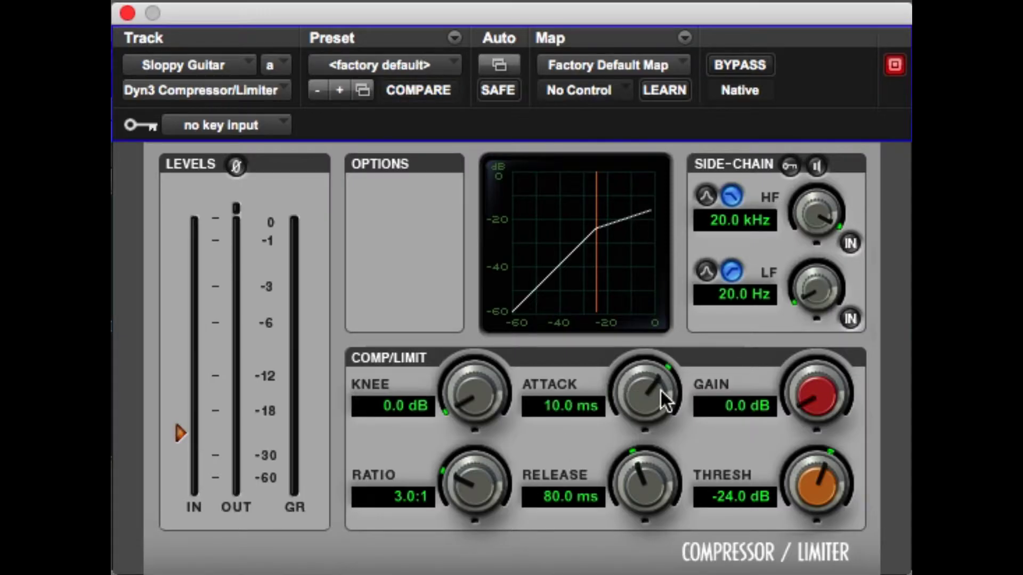
key("space")
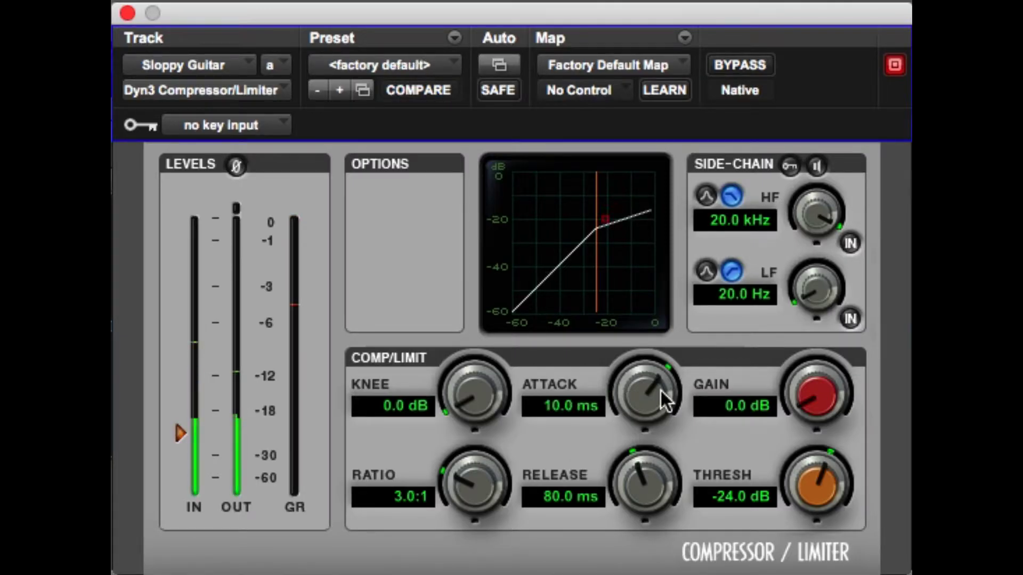
left_click_drag(656, 394, 641, 445)
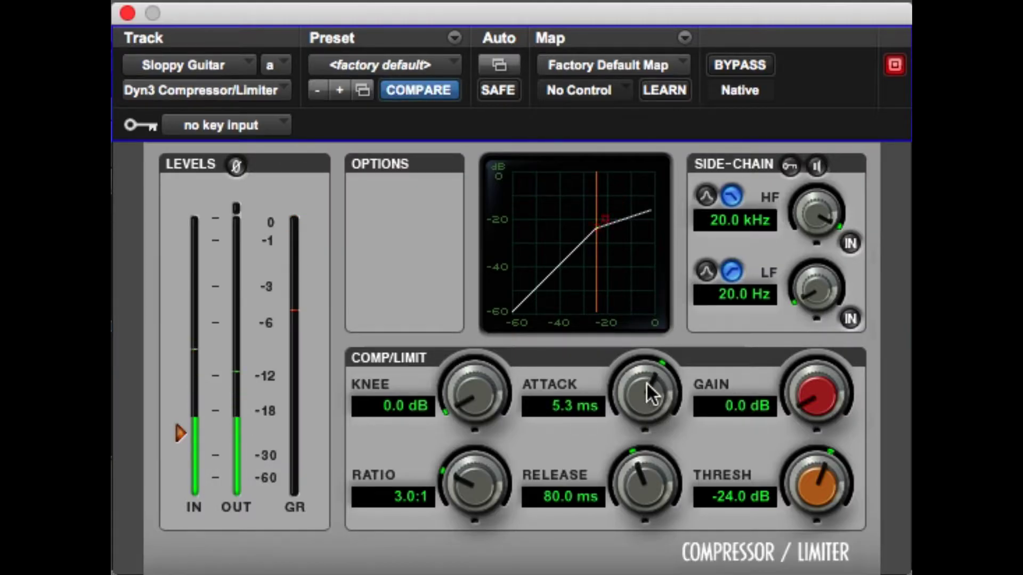
key("space")
left_click(750, 64)
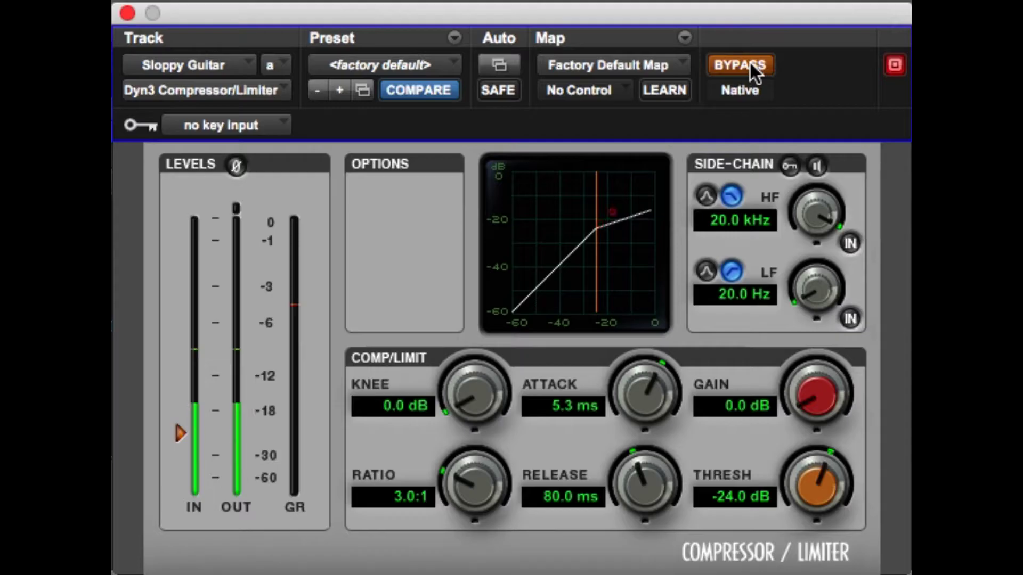
left_click(750, 64)
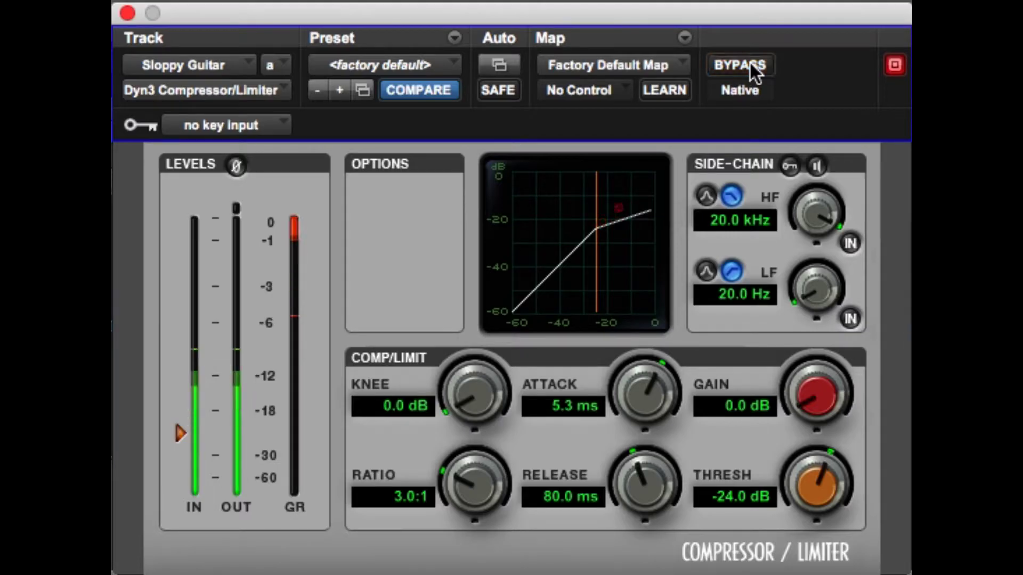
left_click_drag(809, 405, 817, 326)
Reset makeup gain to 0.0 dB, raise it to 4.7 dB, and bypass the compressor for comparison
left_click(816, 392, "alt")
left_click_drag(810, 401, 802, 343)
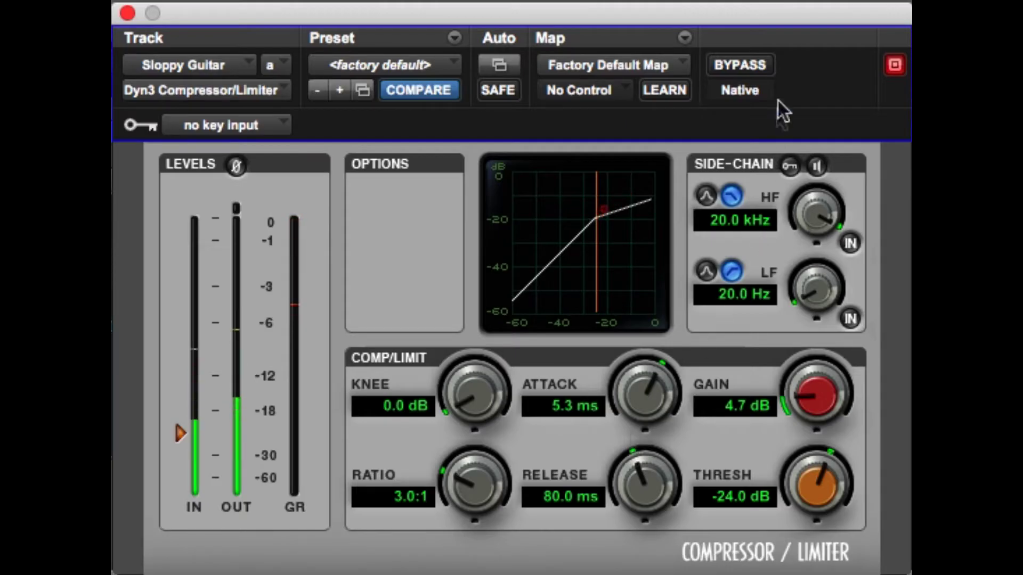
left_click(753, 61)
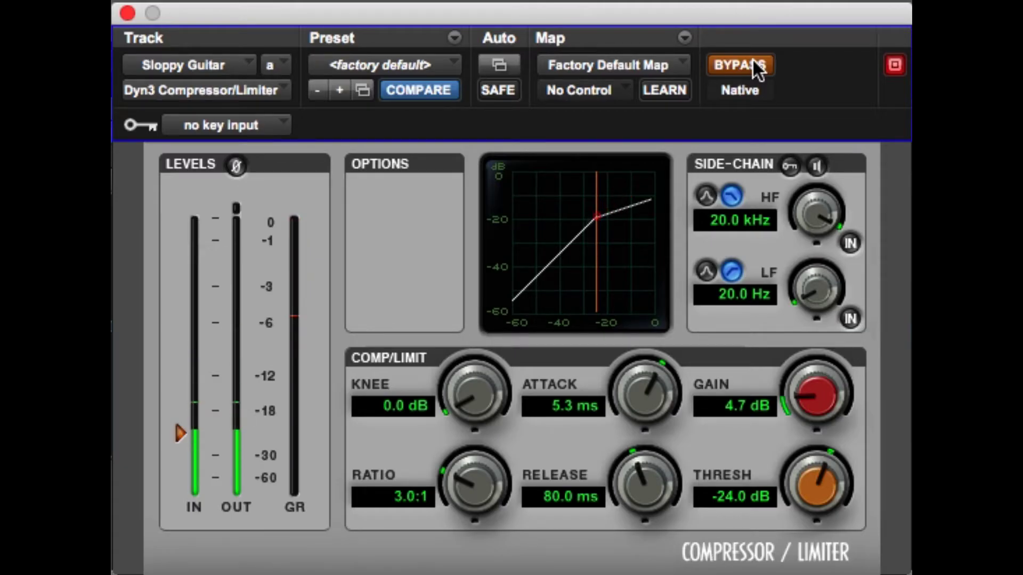
Turn off the Dyn3 bypass and stop playback of Sloppy Guitar
left_click(753, 61)
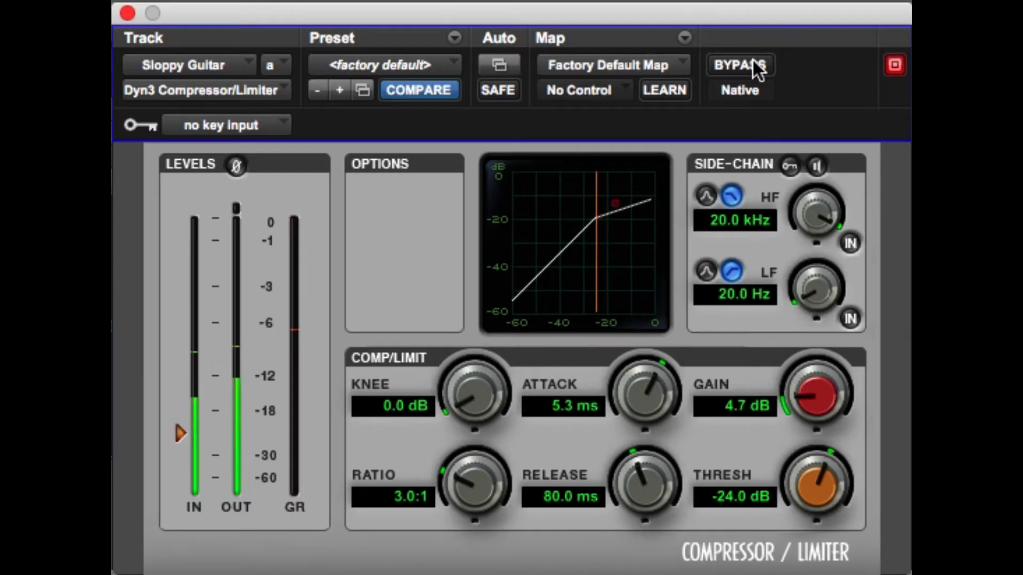
key("space")
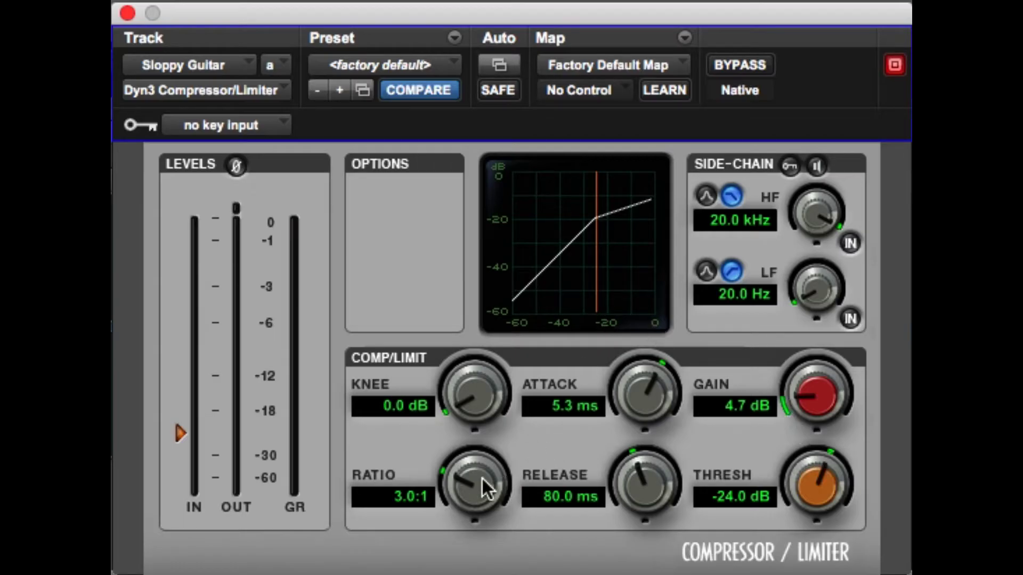
Raise the ratio to 5.1:1 and threshold to -20.1 dB, then play the guitar back
left_click_drag(469, 482, 465, 453)
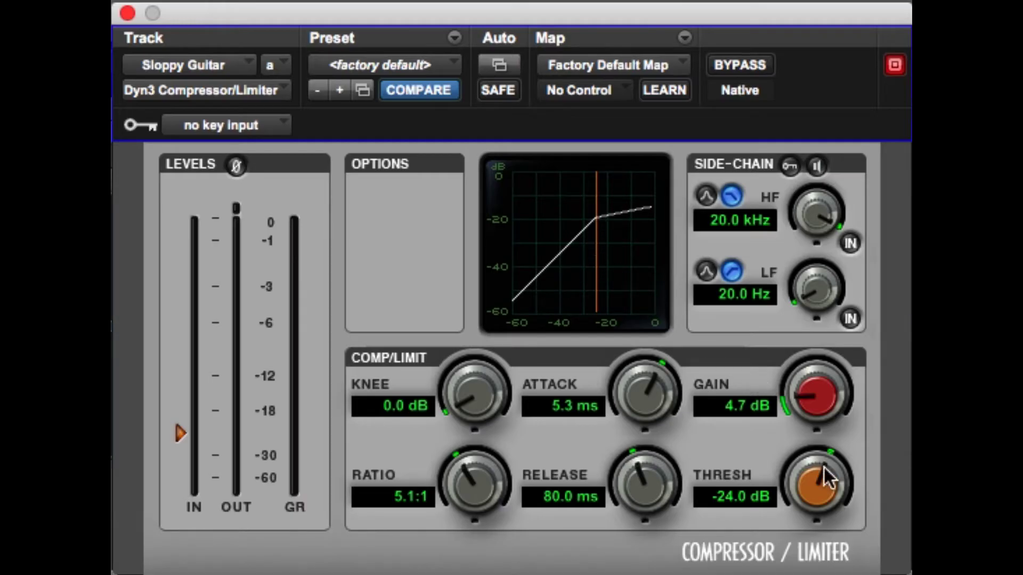
left_click_drag(823, 466, 830, 436)
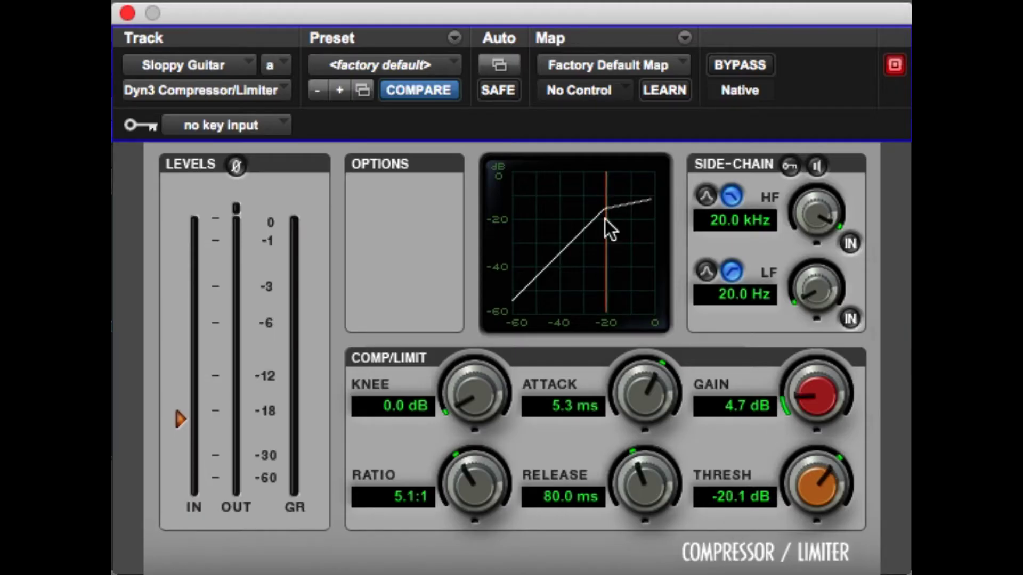
key("space")
left_click_drag(456, 408, 477, 294)
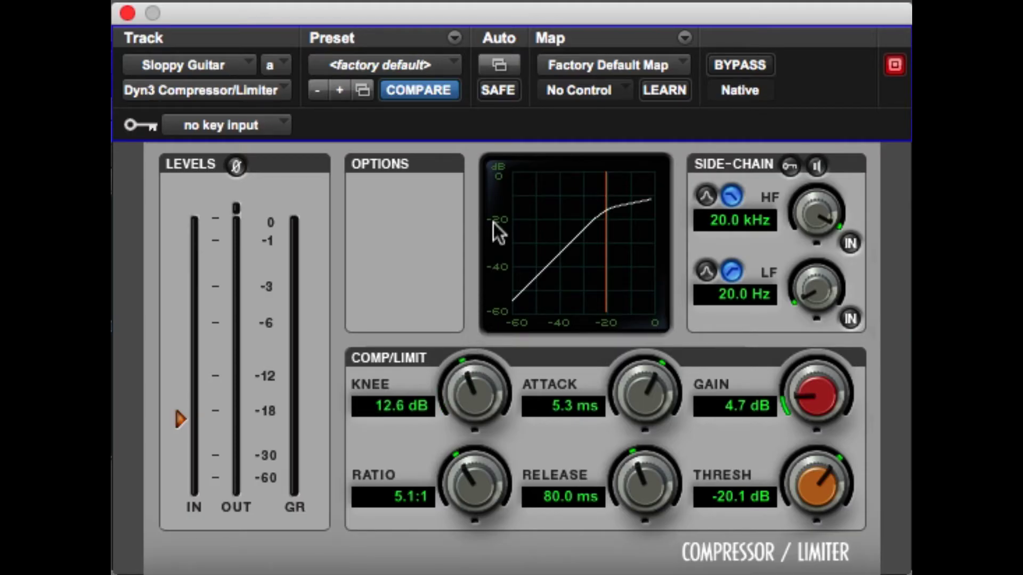
left_click_drag(494, 224, 496, 150)
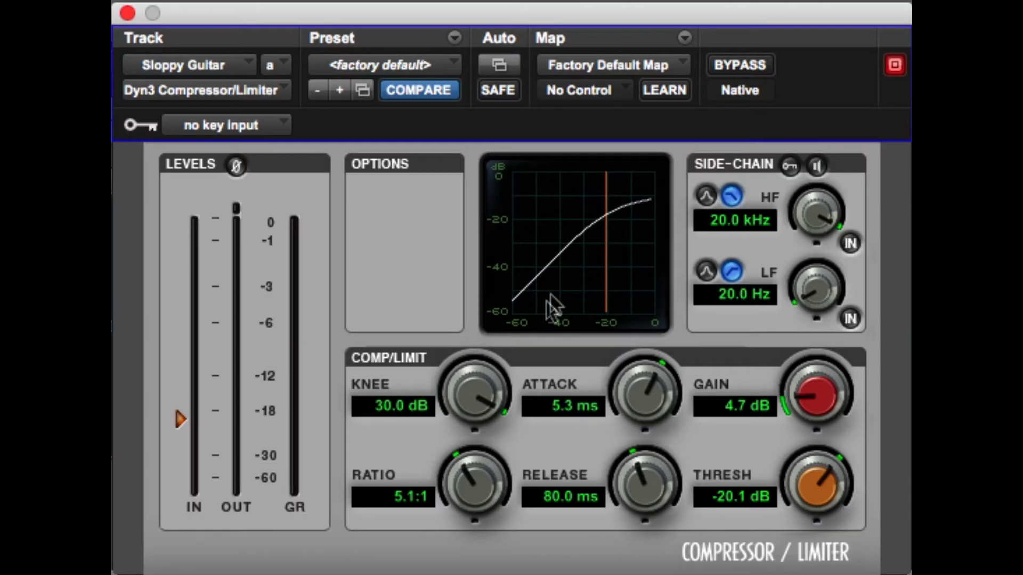
left_click(458, 388, "alt")
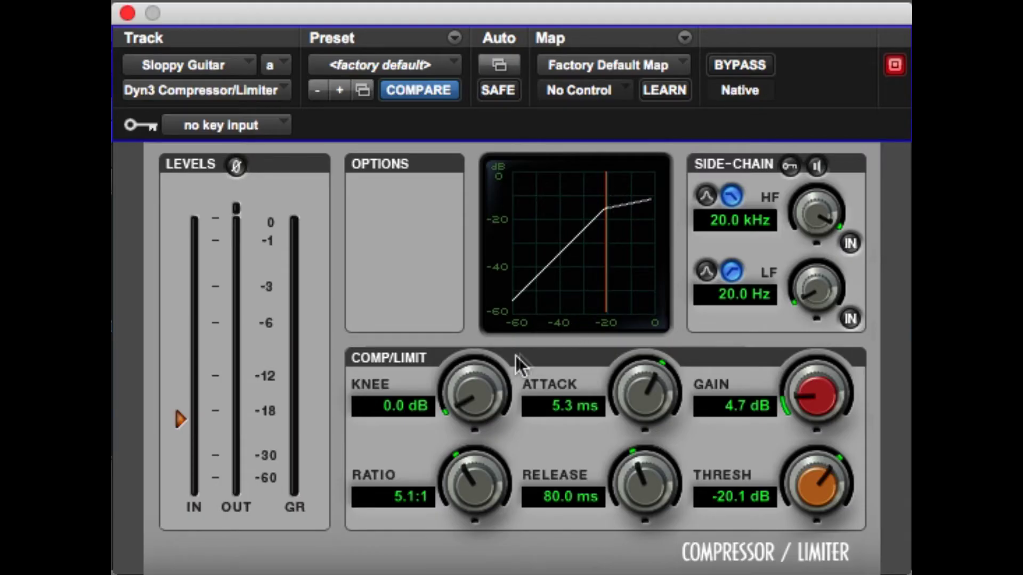
left_click_drag(456, 397, 460, 359)
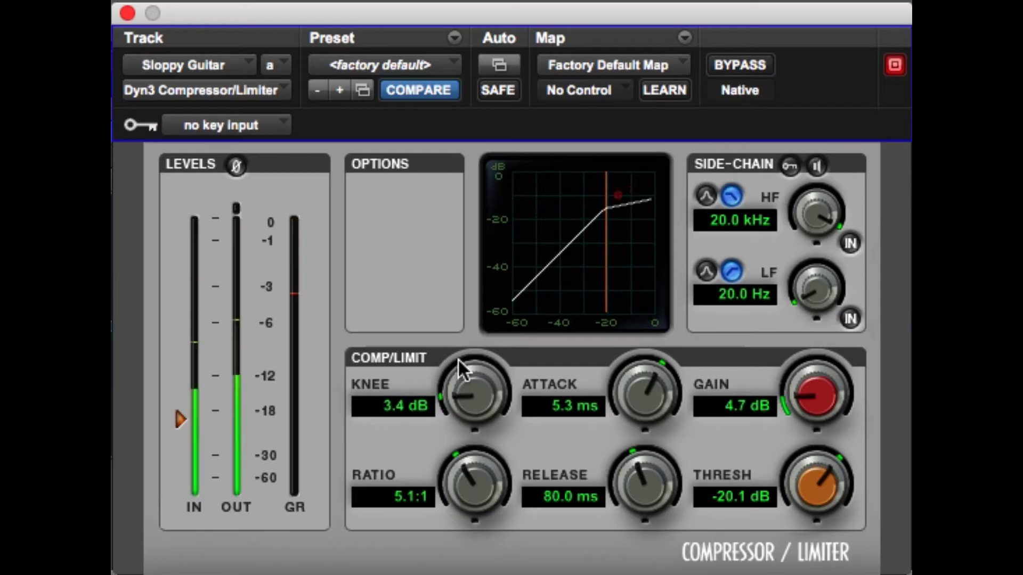
left_click_drag(466, 401, 468, 513)
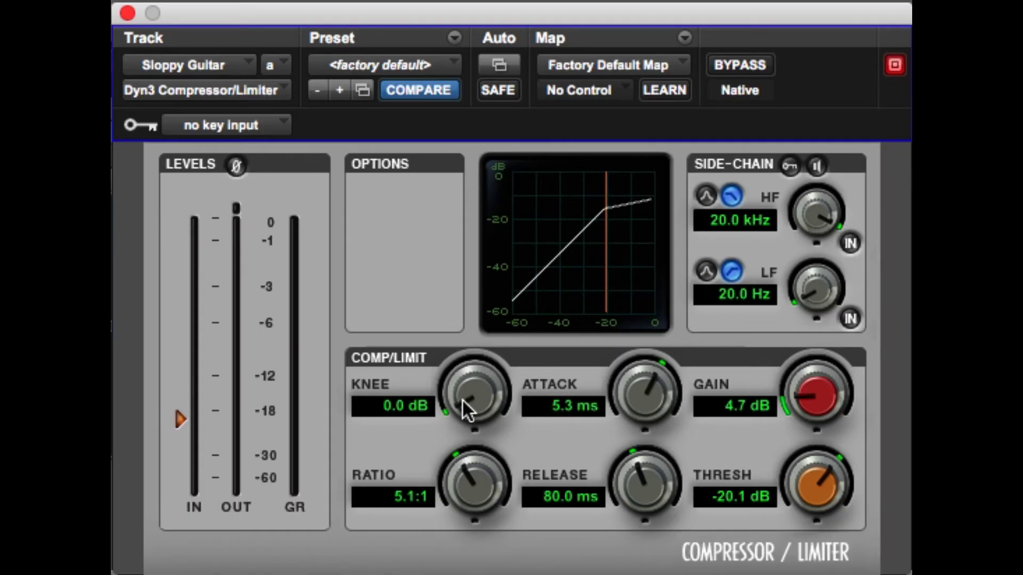
left_click_drag(458, 380, 467, 332)
left_click_drag(464, 387, 464, 565)
Replace the Knee value with 2 so the knee reads 2.0 dB
left_click(396, 408)
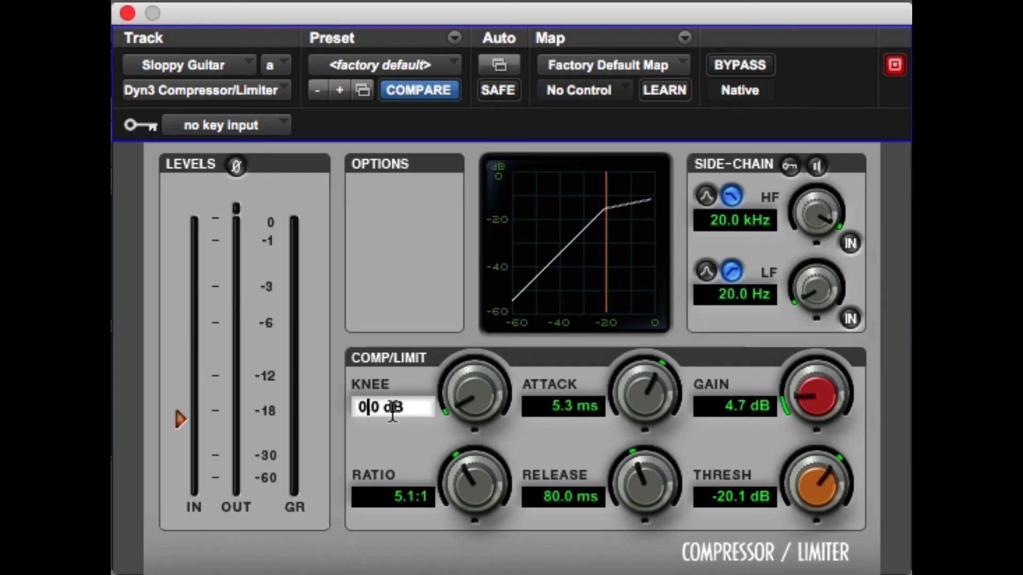
key("BackSpace")
type("2")
key("Return")
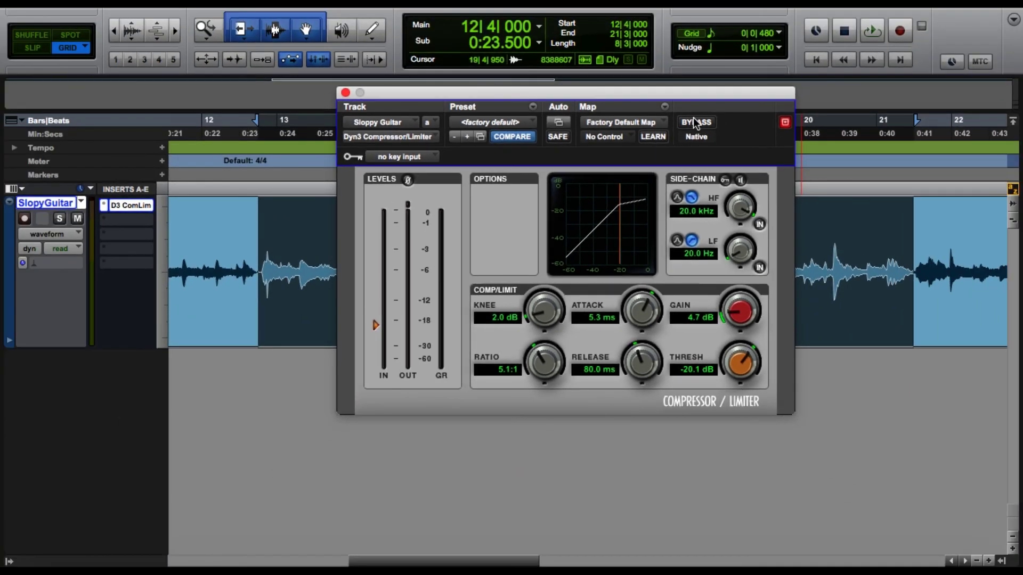
Play the guitar with the compressor bypassed, then re-enable it to hear the compressed sound
left_click(738, 65)
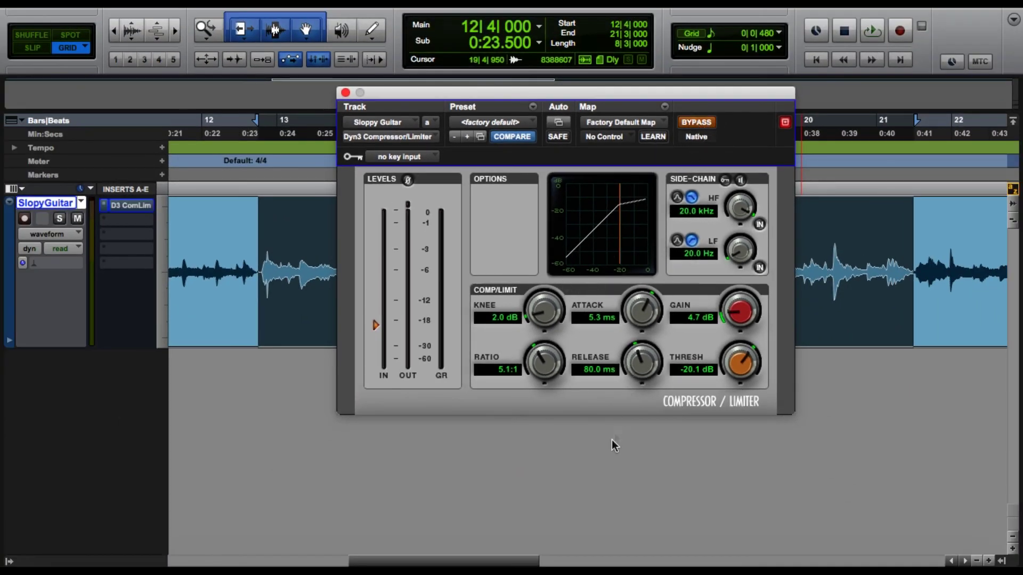
key("space")
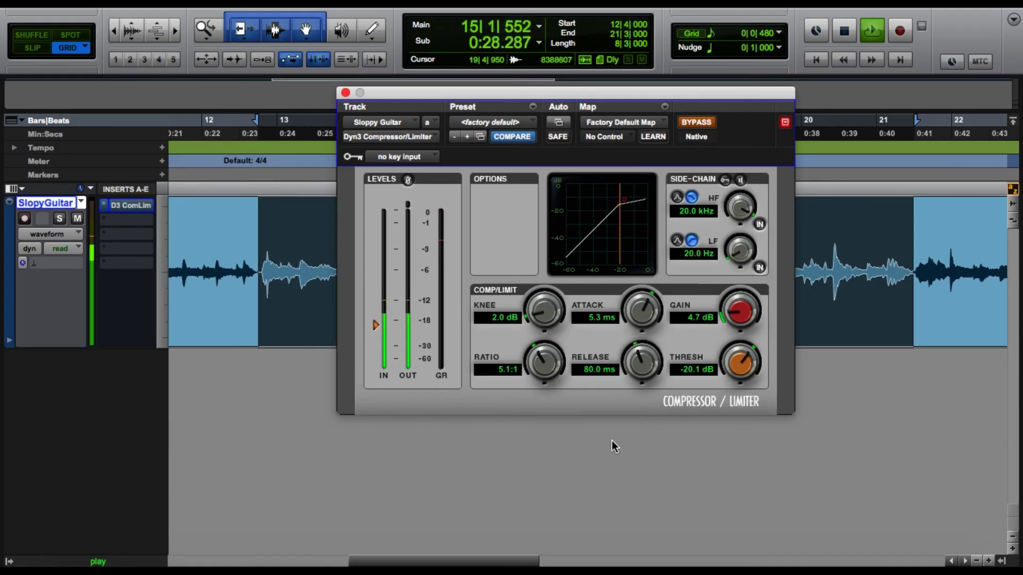
left_click(702, 122)
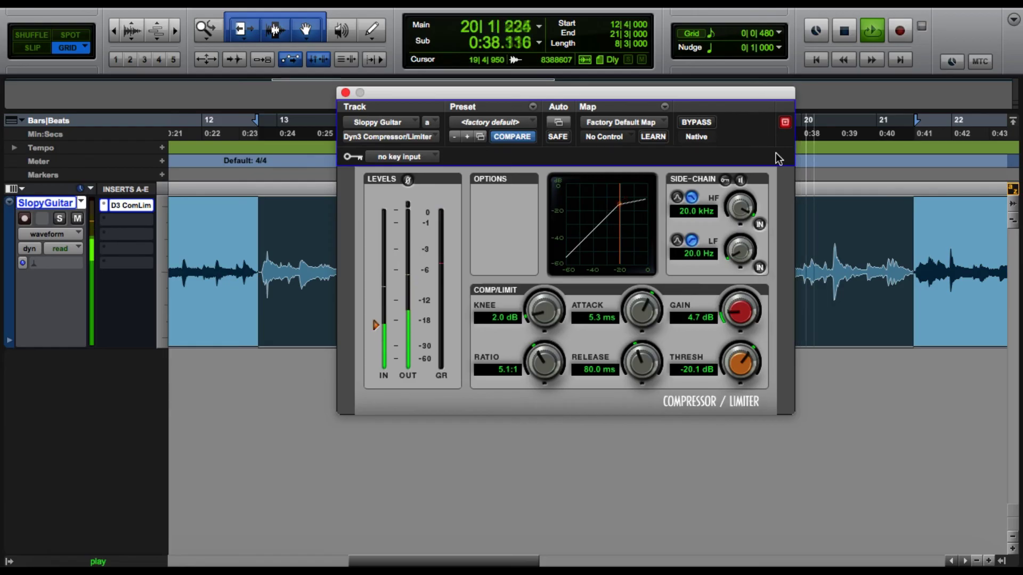
Stop playback, leaving the Dyn3 compressor active on Sloppy Guitar
key("space")
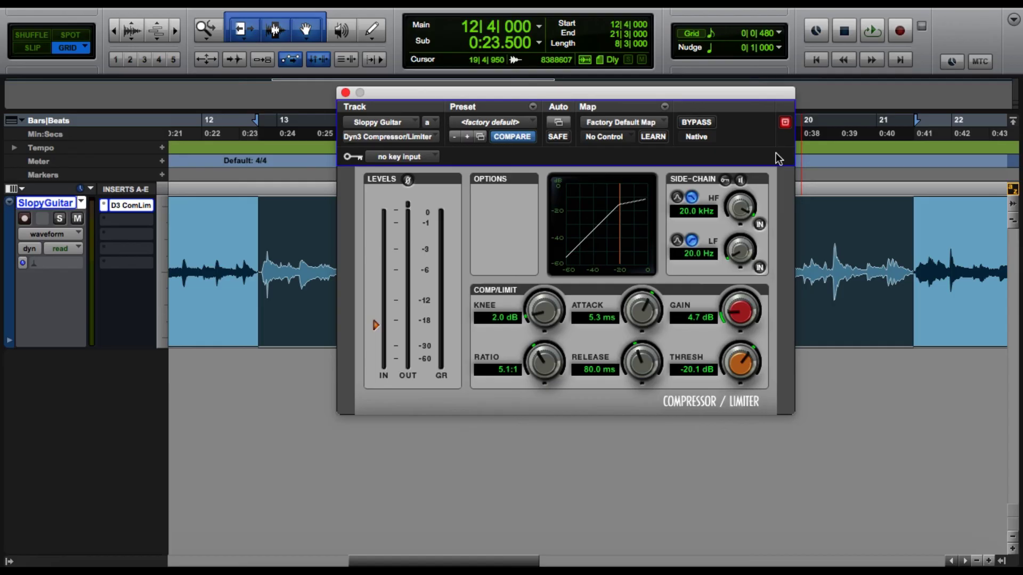